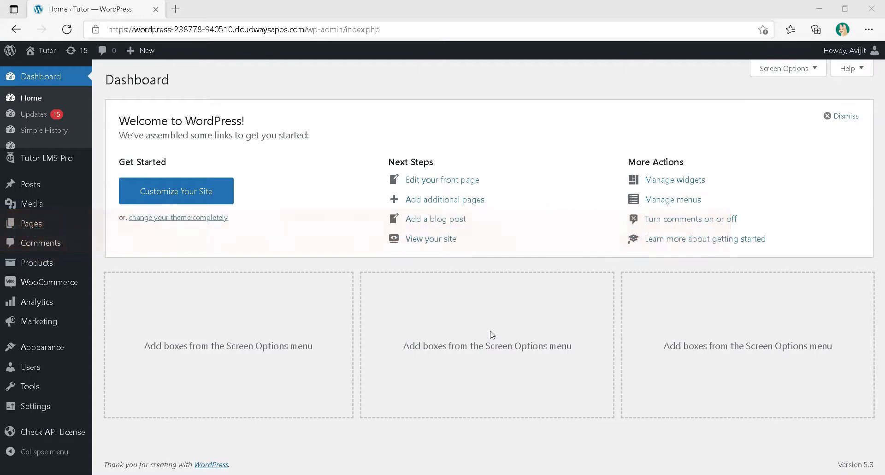
click(484, 293)
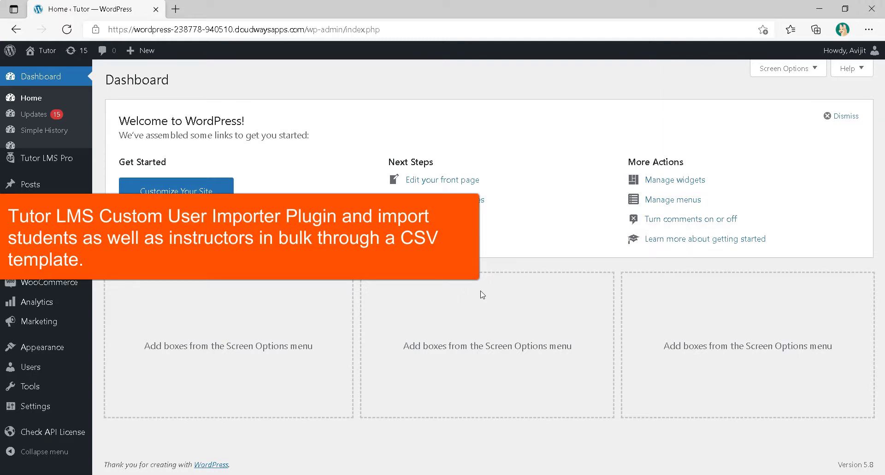
click(468, 334)
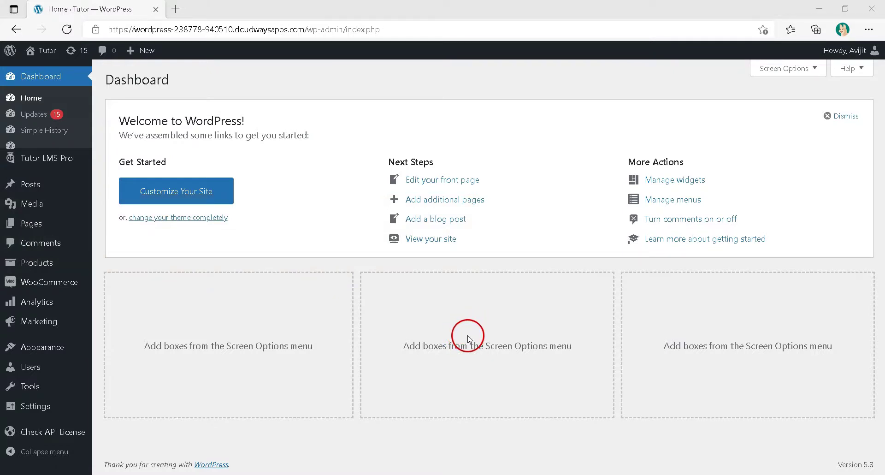
click(436, 311)
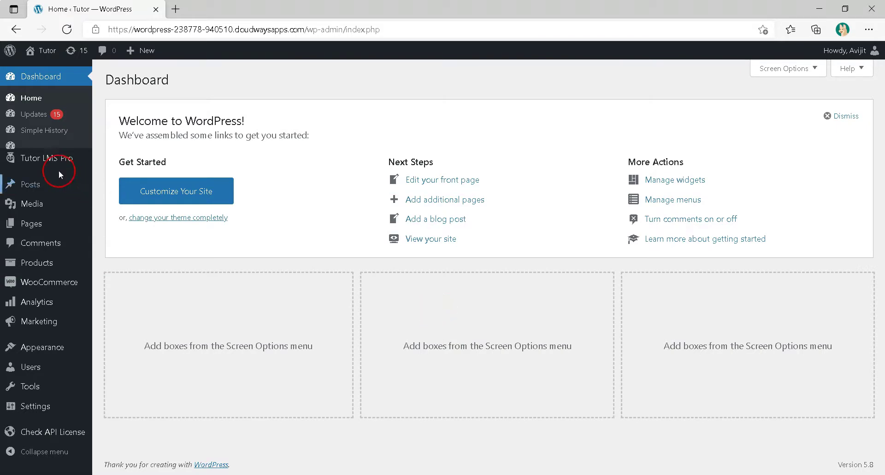
Step: Open the Custom User Importer of Tutor LMS Pro and download its CSV template
mouse_move(48, 158)
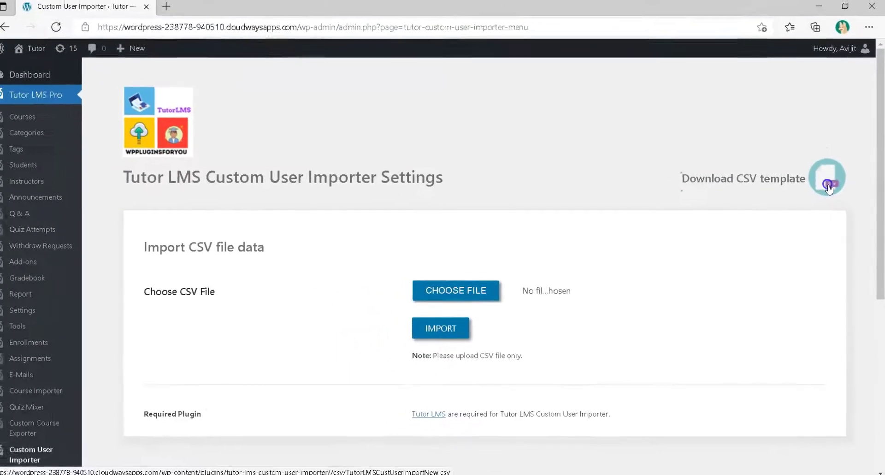
click(815, 175)
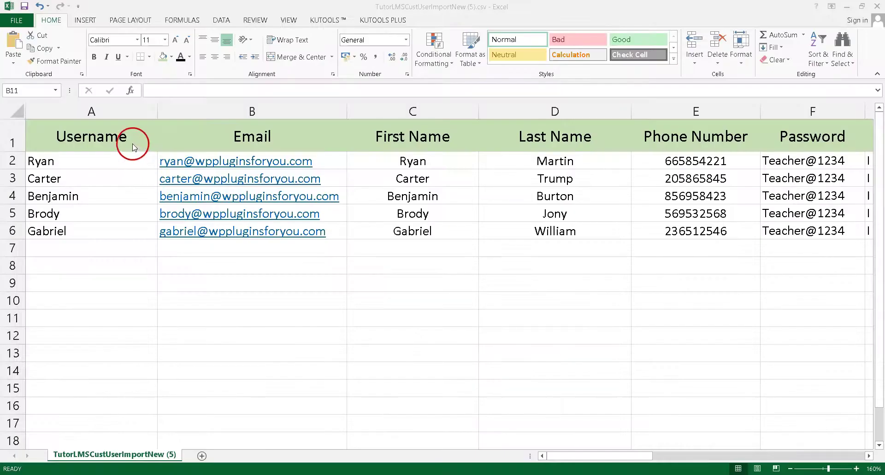
Step: In Excel, examine the downloaded template's header row, its sample user rows, and the Username and Email columns
drag(131, 142, 651, 139)
drag(95, 170, 809, 296)
click(809, 296)
drag(106, 162, 113, 225)
click(112, 229)
drag(109, 164, 112, 226)
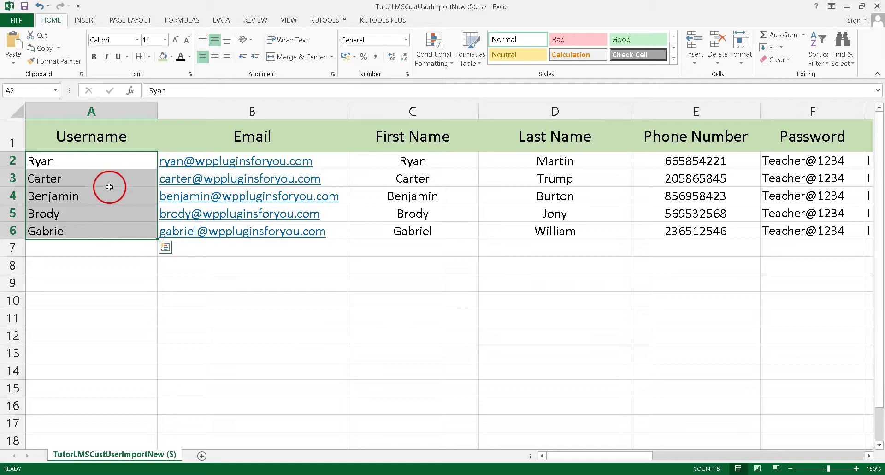
click(299, 137)
drag(341, 166, 341, 230)
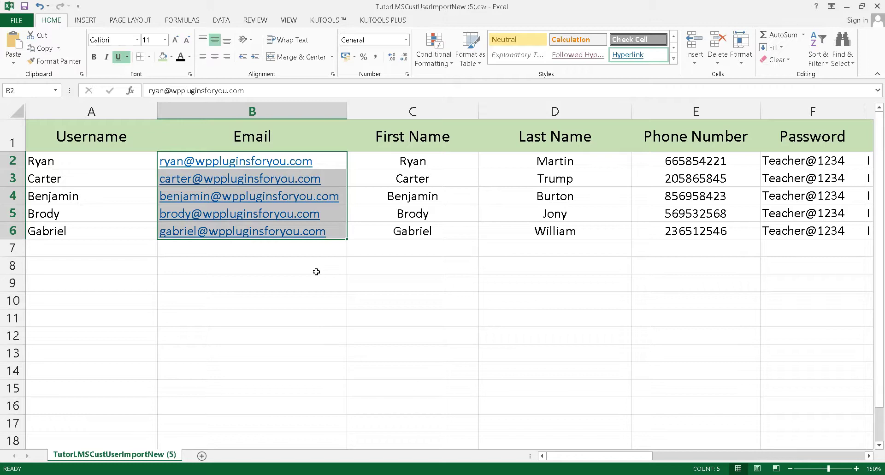
Step: Examine the First Name, Last Name and Phone Number columns of the template
click(410, 147)
click(536, 150)
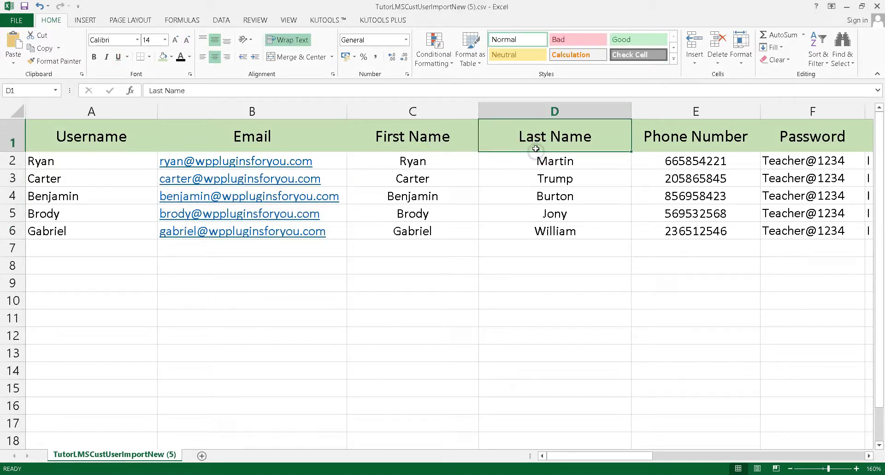
drag(475, 158, 556, 245)
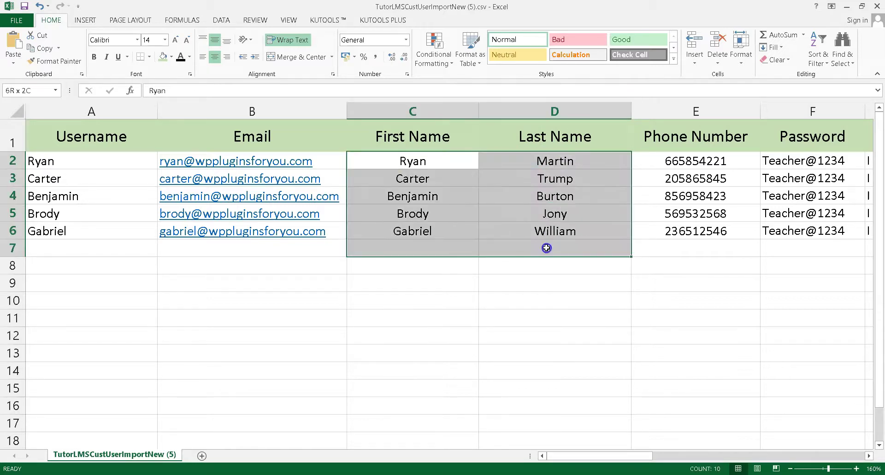
click(697, 148)
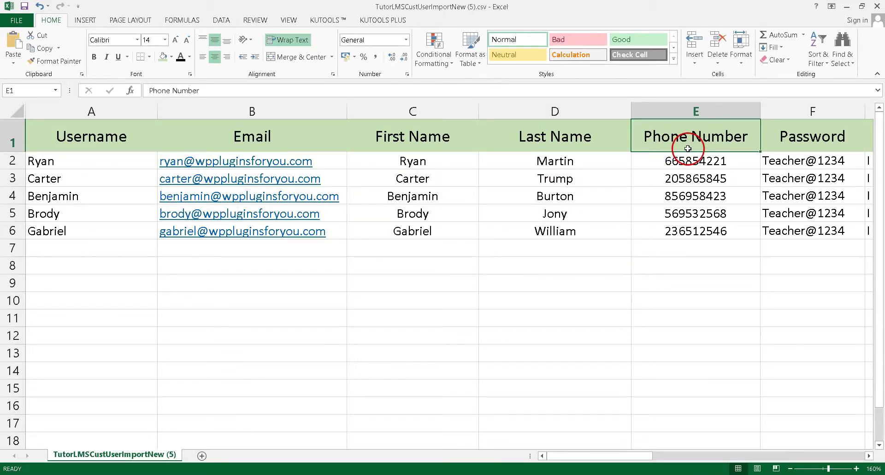
drag(690, 165, 674, 229)
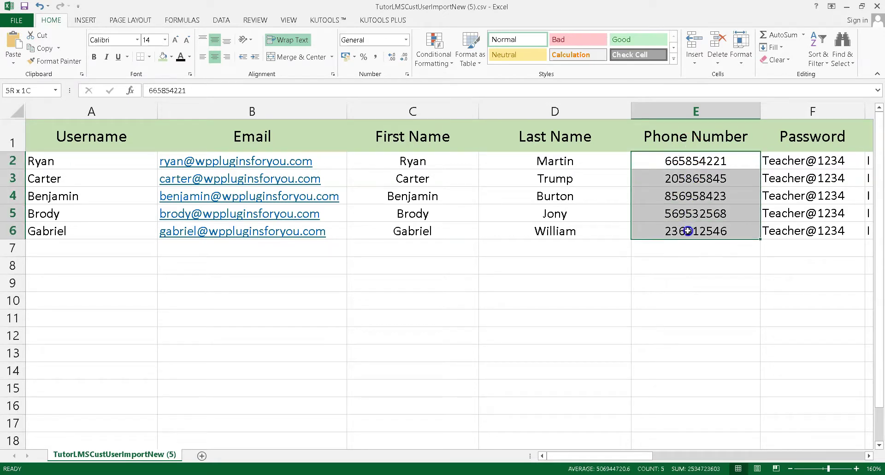
click(683, 232)
drag(687, 168, 678, 233)
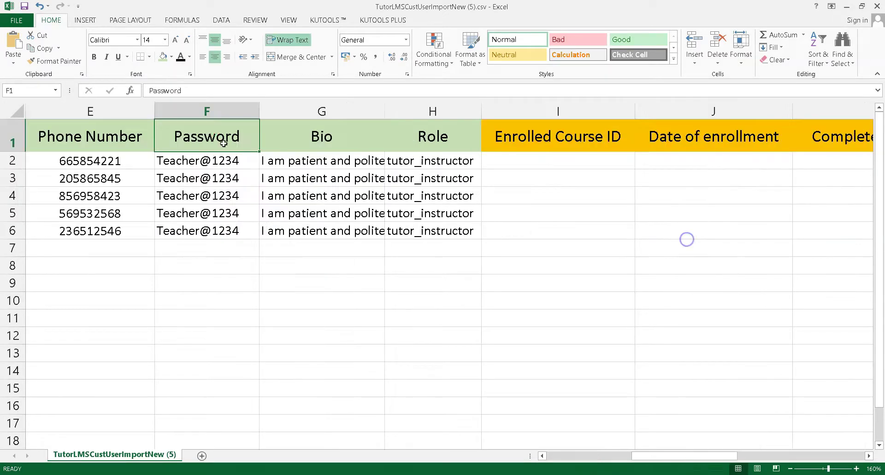
Step: Examine the Password column and read the Bio entries of each user row in the template
click(198, 141)
drag(244, 162, 245, 231)
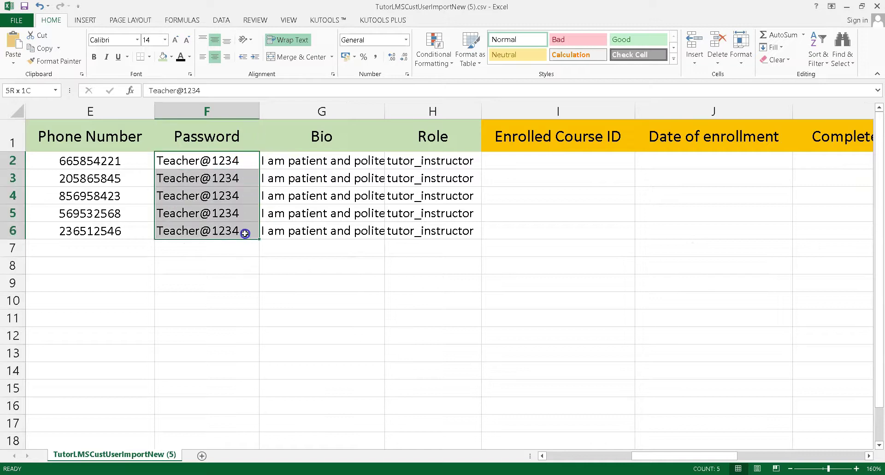
click(244, 231)
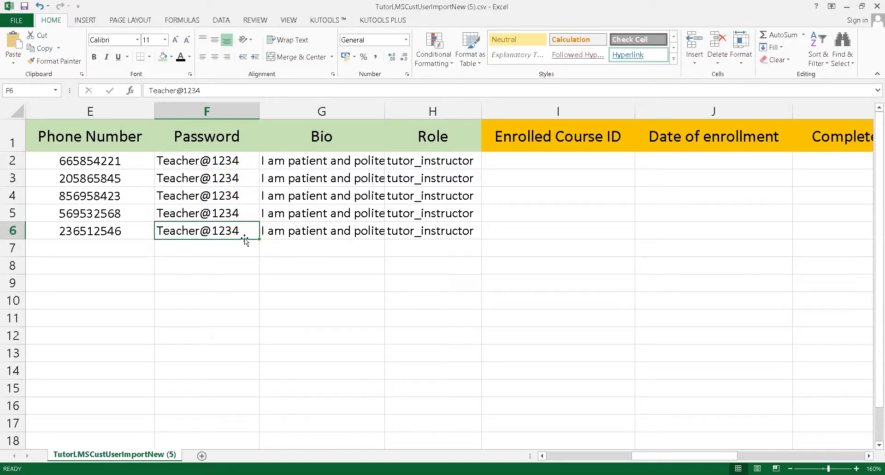
drag(360, 163, 353, 229)
click(353, 229)
click(342, 164)
click(329, 178)
click(327, 191)
click(327, 215)
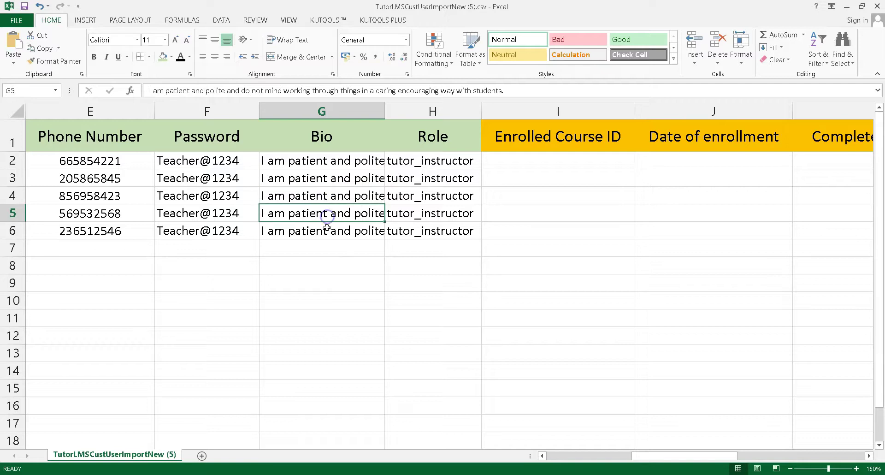
click(333, 230)
Step: Examine the Role column and the role entry of each user in rows 2 to 6
click(461, 142)
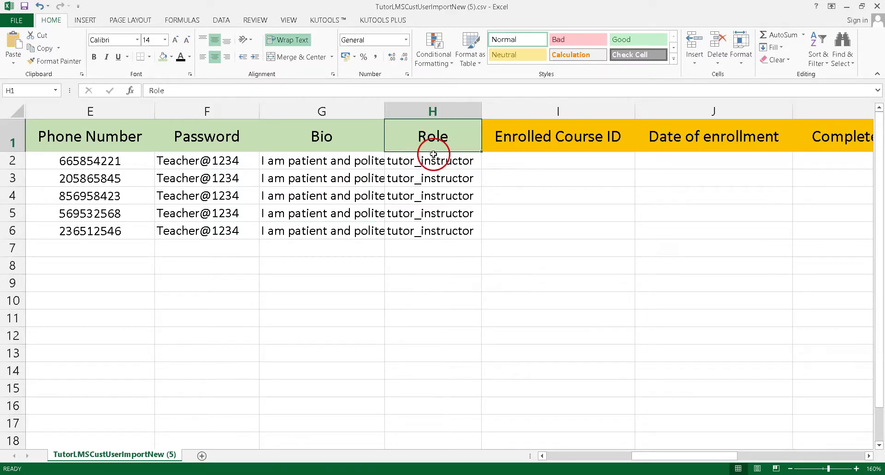
drag(452, 171, 453, 228)
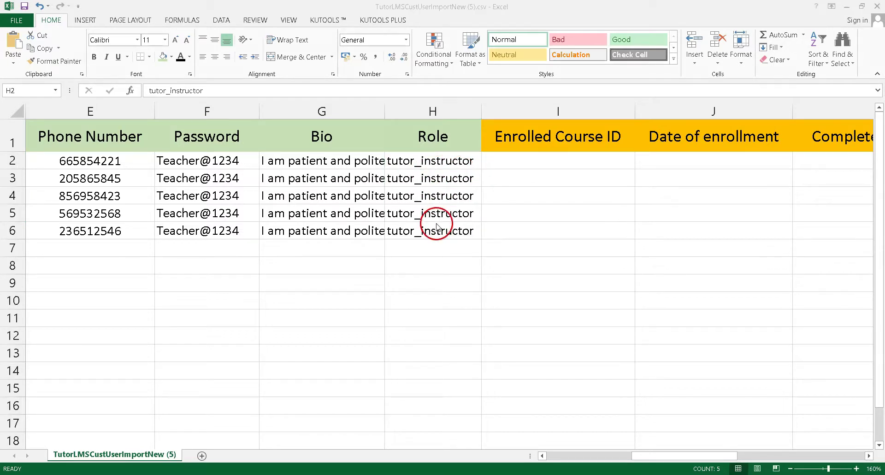
click(440, 164)
click(414, 166)
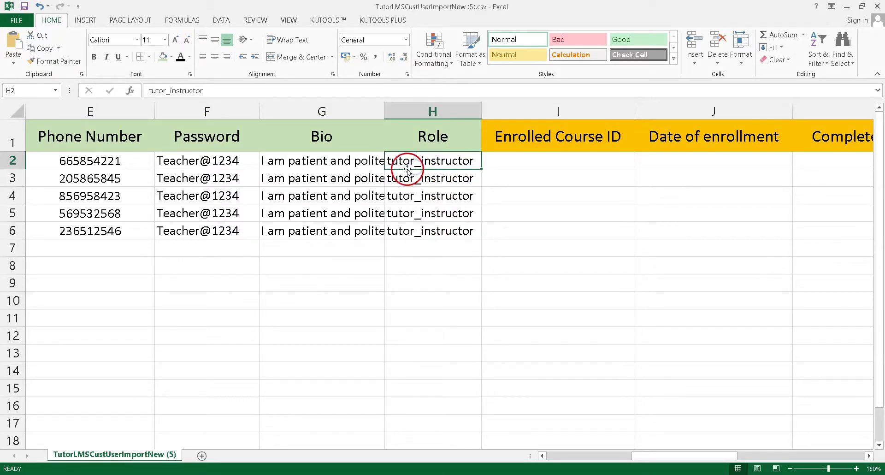
click(418, 179)
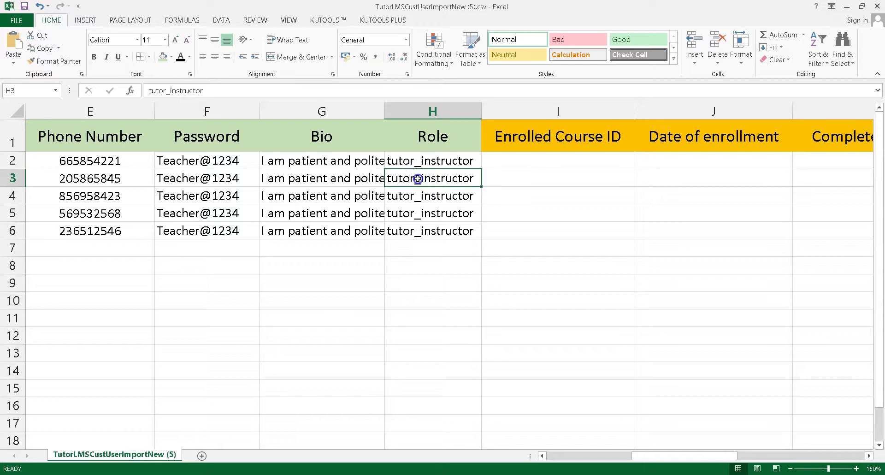
click(402, 199)
click(413, 218)
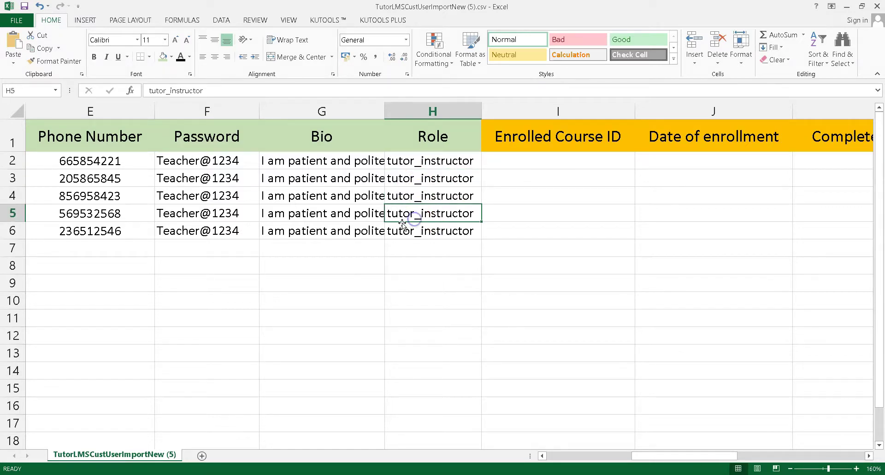
click(416, 233)
Step: In the userimport_template workbook, paste the copied course ID 3353 into the Enrolled Course ID column for rows 2 to 6
key(ctrl+Tab)
click(556, 164)
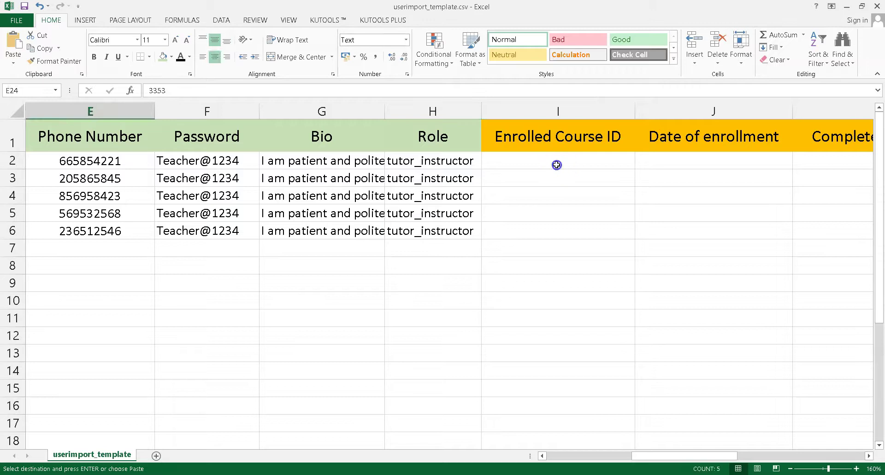
key(ctrl+v)
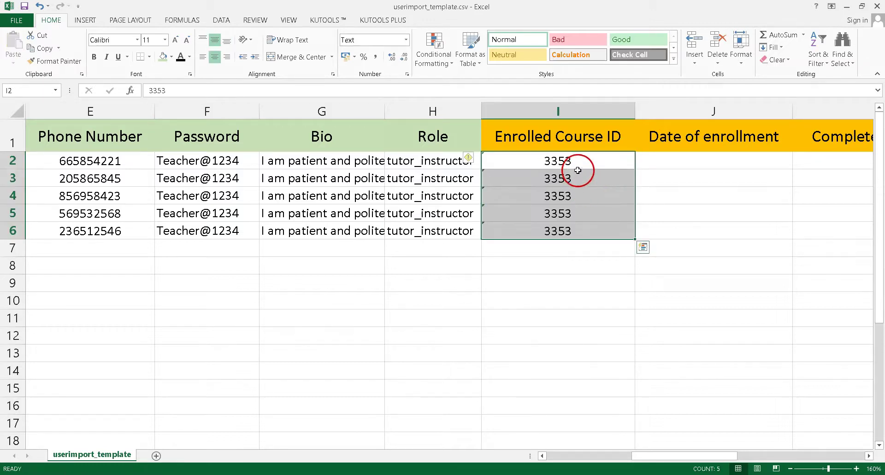
Step: Examine the remaining template columns, including Organization, Ordered By and Purchase order no
scroll(590, 232, right, 4)
drag(511, 137, 592, 244)
click(591, 244)
drag(458, 123, 622, 242)
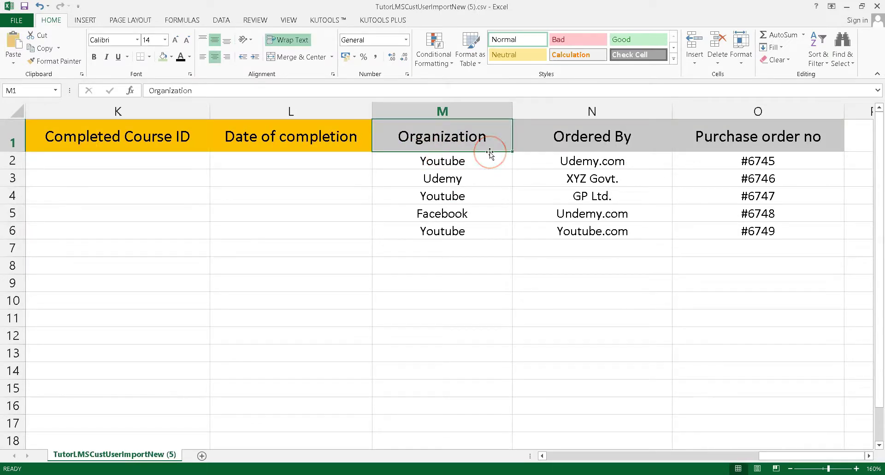
shift+click(475, 232)
click(613, 137)
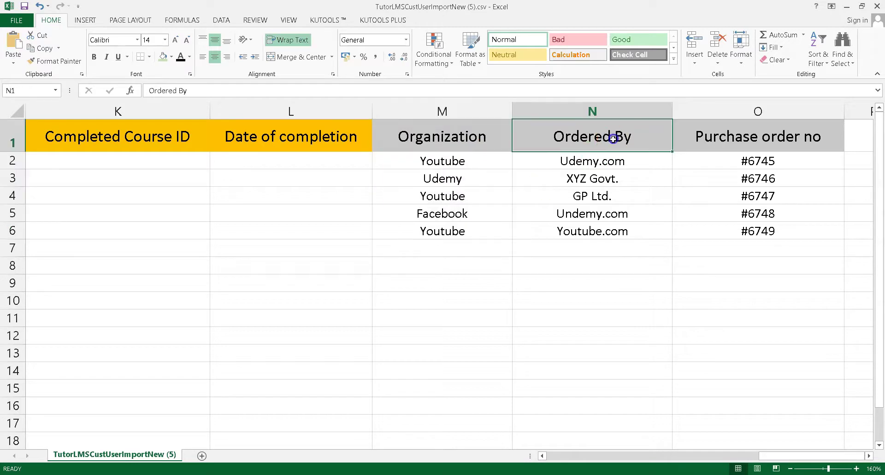
drag(620, 157, 620, 238)
click(783, 144)
drag(774, 157, 758, 243)
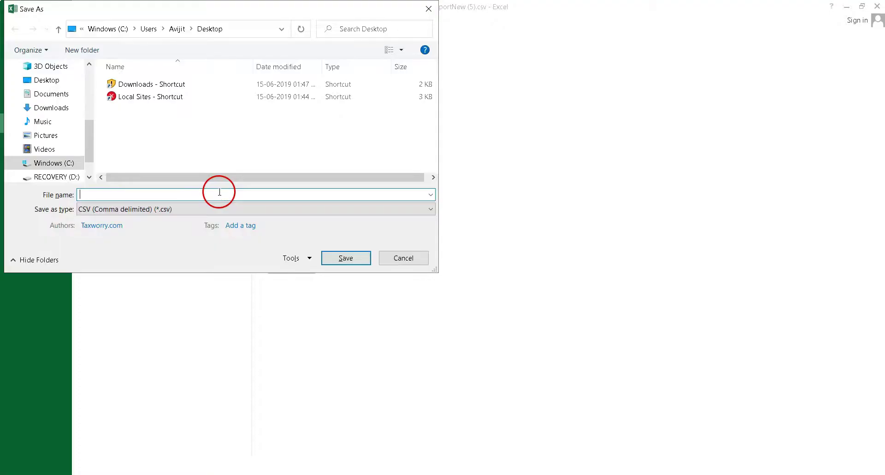
Step: Save the template to the Desktop as userimport_template in CSV (Comma delimited) format
text(ser)
key(BackSpace)
key(BackSpace)
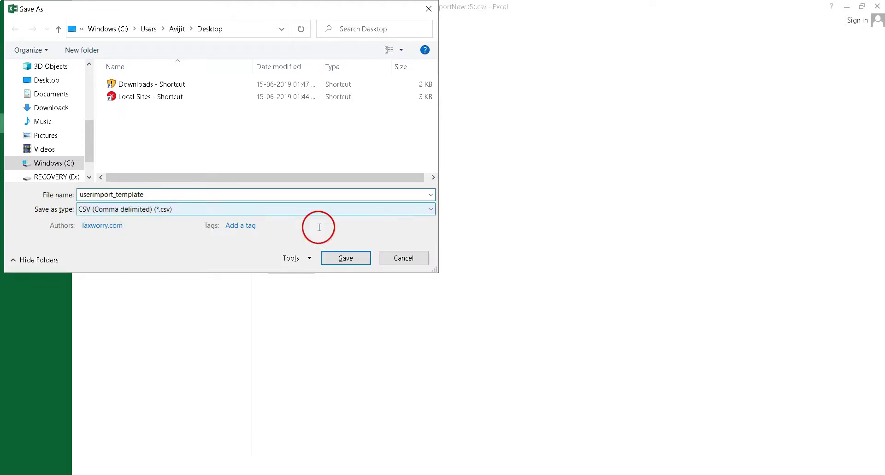
click(353, 258)
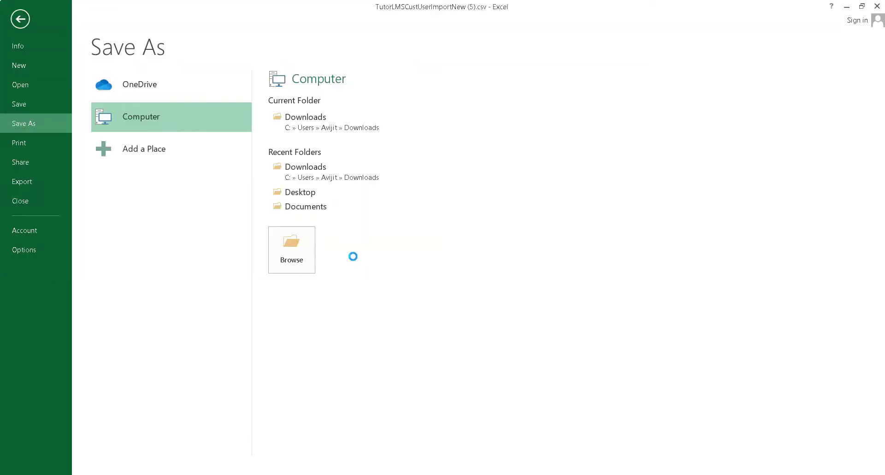
Step: In the WordPress Custom User Importer, choose userimport_template.csv from the Desktop and import it
click(463, 289)
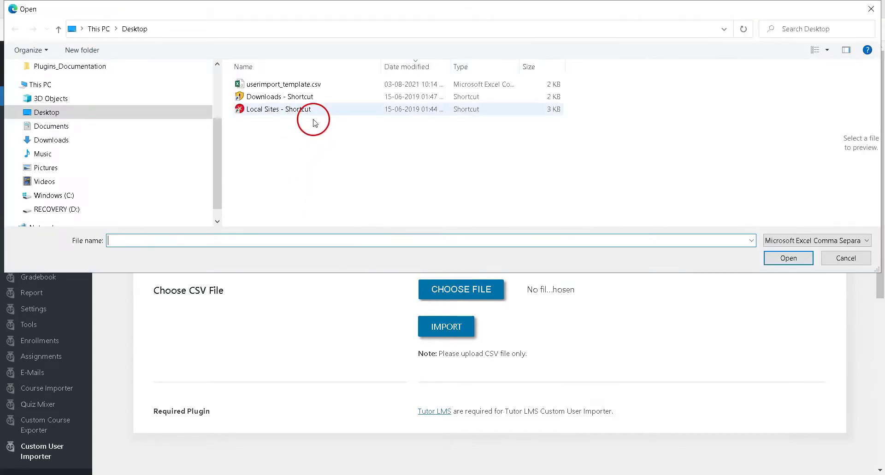
click(295, 85)
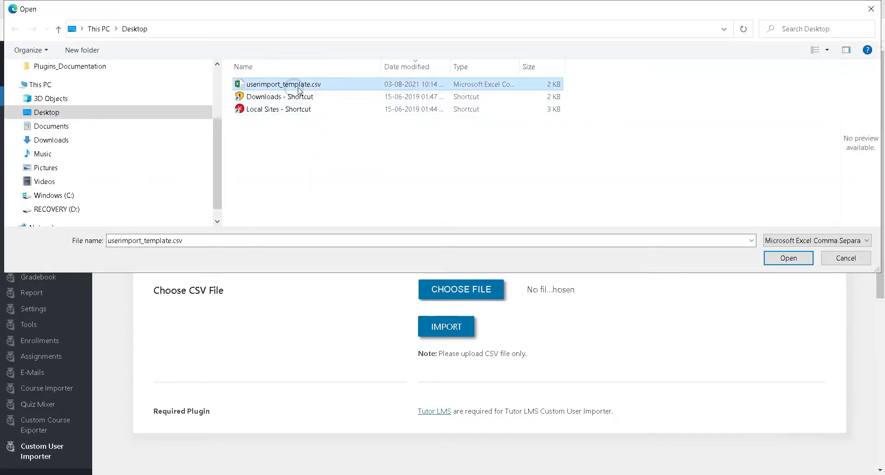
click(803, 258)
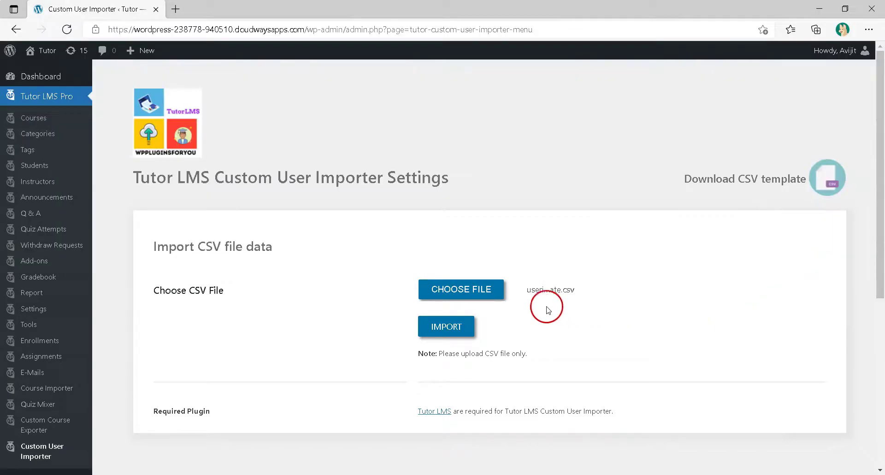
click(447, 328)
click(584, 332)
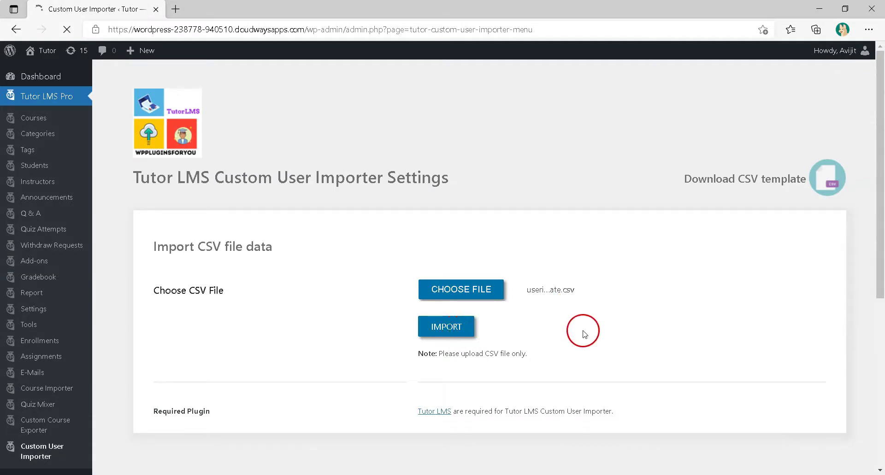
Step: Review the import updating status lines for each imported user
scroll(581, 328, down, 4)
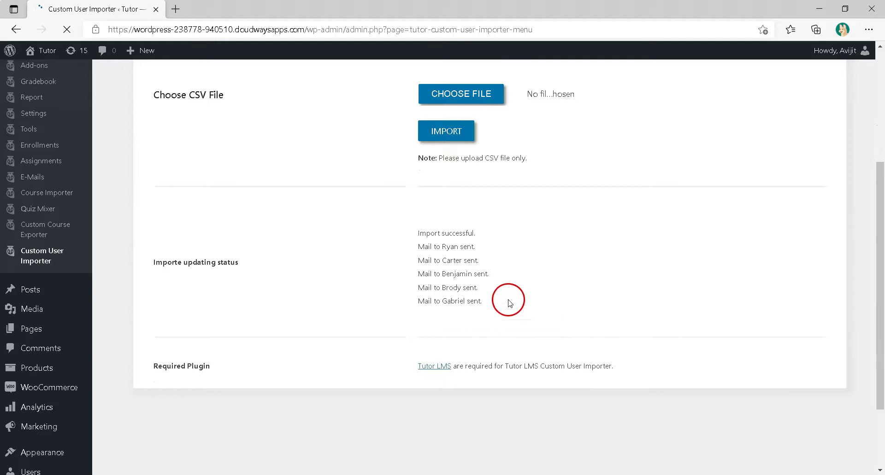
drag(420, 248, 473, 250)
double_click(425, 259)
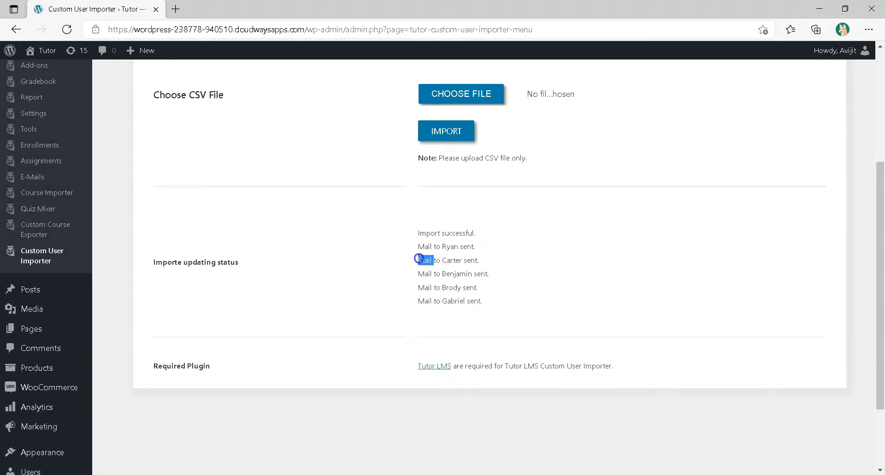
drag(418, 273, 494, 278)
drag(418, 297, 486, 286)
Step: Open the Biology course for editing from the course list and check its Instructors section
click(31, 122)
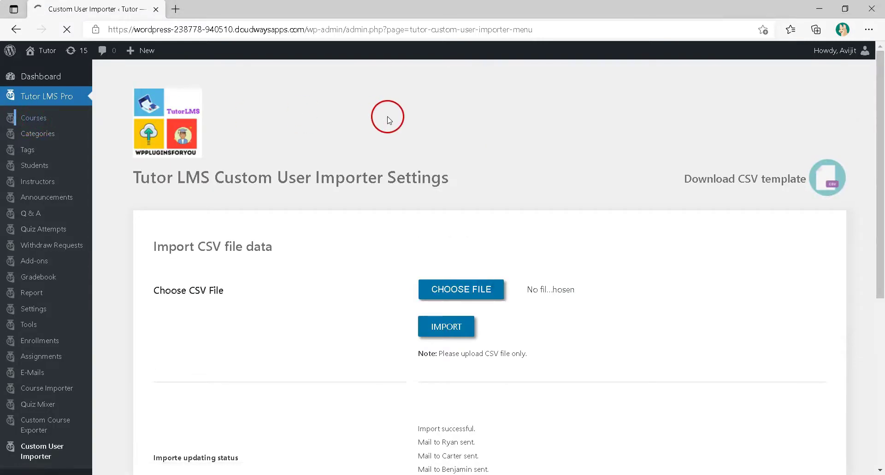
click(134, 181)
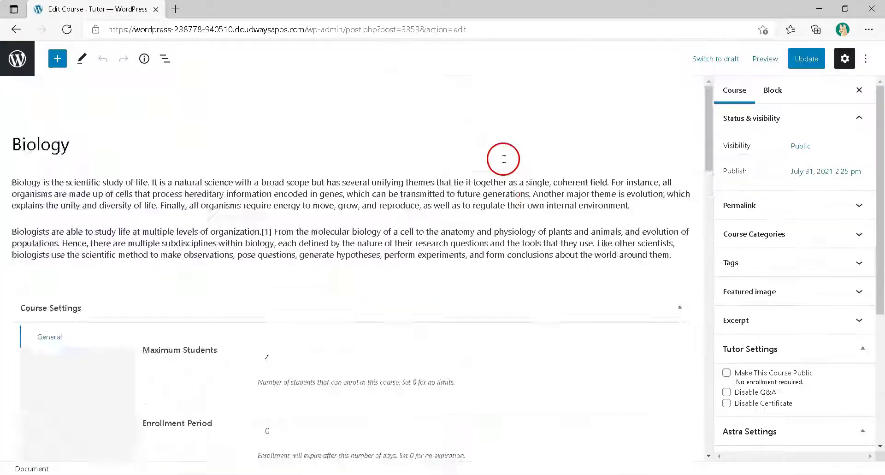
scroll(495, 159, down, 9)
scroll(495, 159, down, 15)
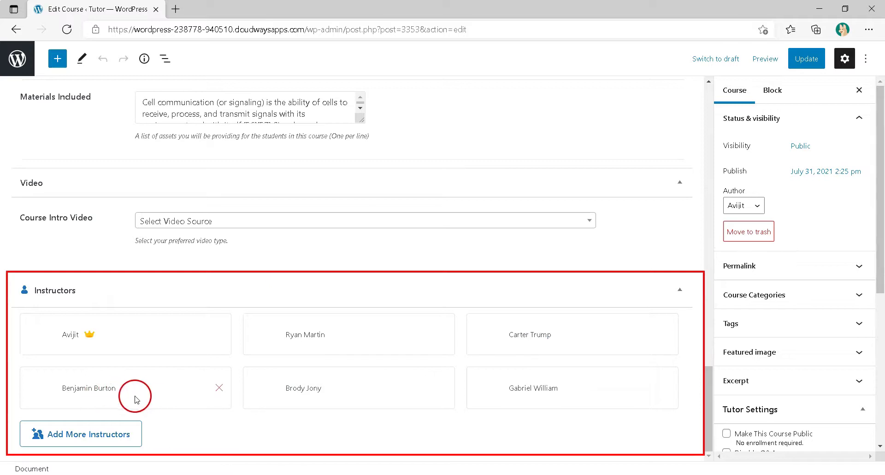
Step: Return to the course list and open the Tutor LMS Instructors list to check the imported users
click(16, 29)
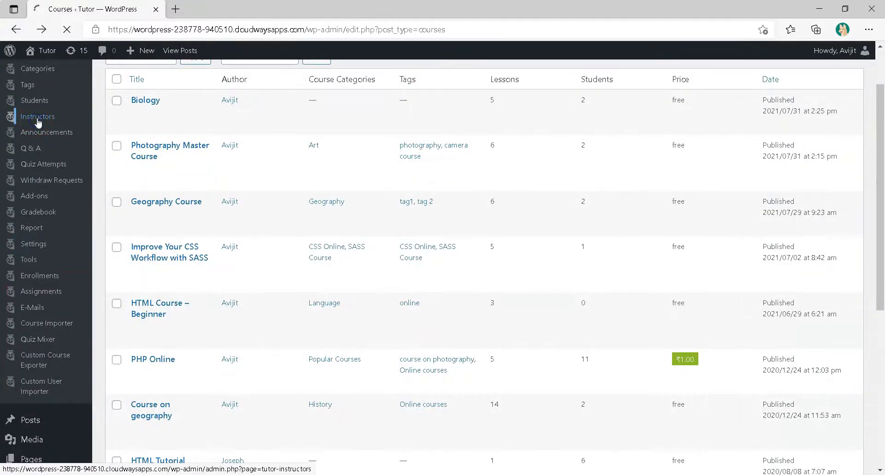
click(37, 120)
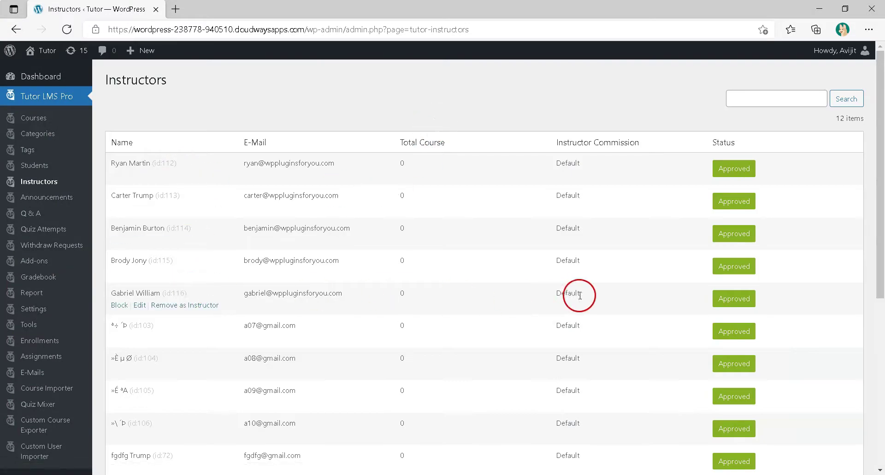